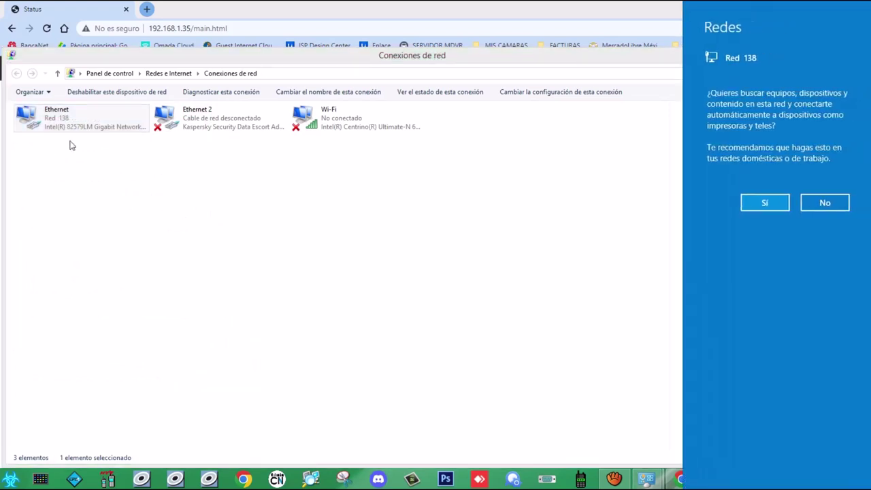
# Accept network discovery on Red 138 and minimize the Conexiones de red window
pyautogui.click(765, 204)
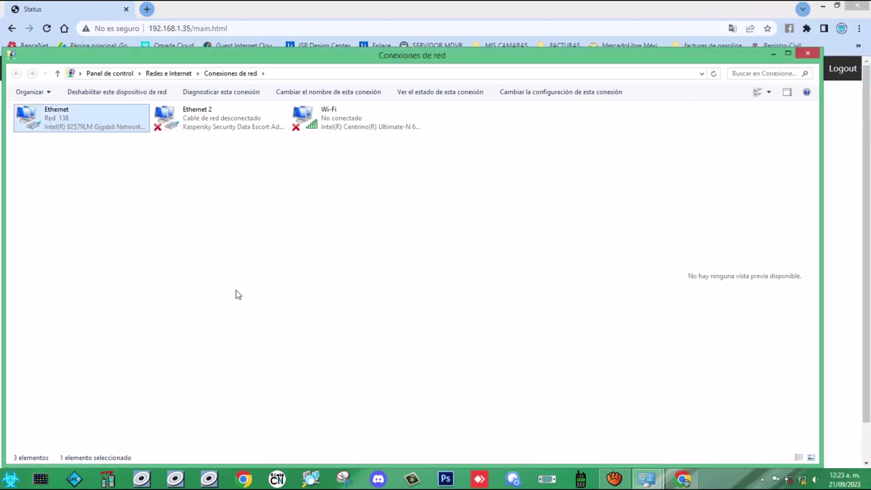
pyautogui.click(772, 53)
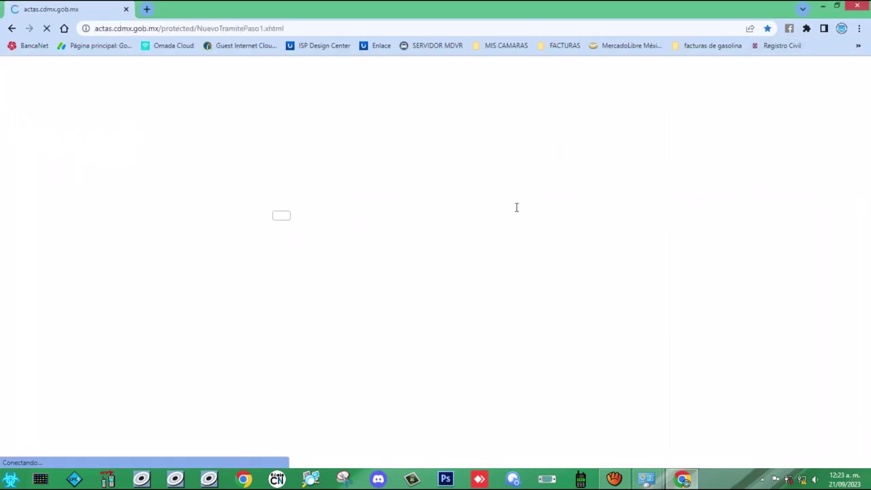
# Load 192.168.1.36 in a new tab and continue past the Kaspersky certificate warning
pyautogui.click(148, 9)
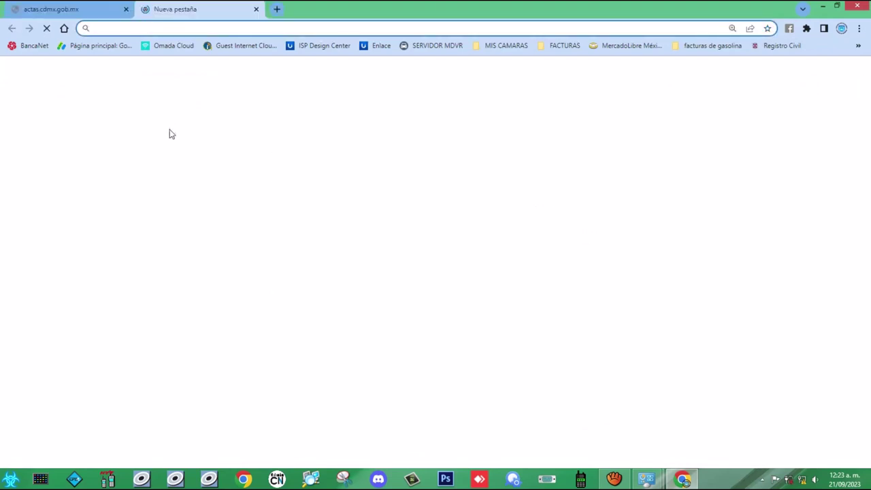
pyautogui.write('192.168.1.35')
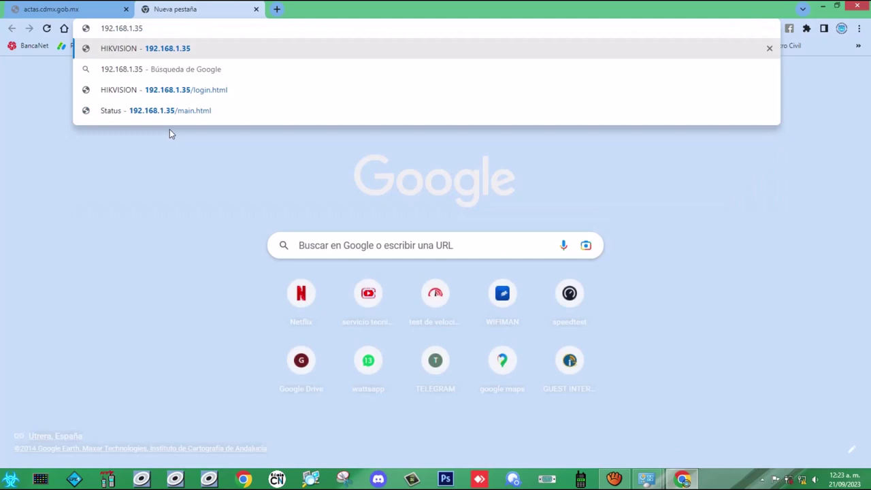
pyautogui.press('BackSpace')
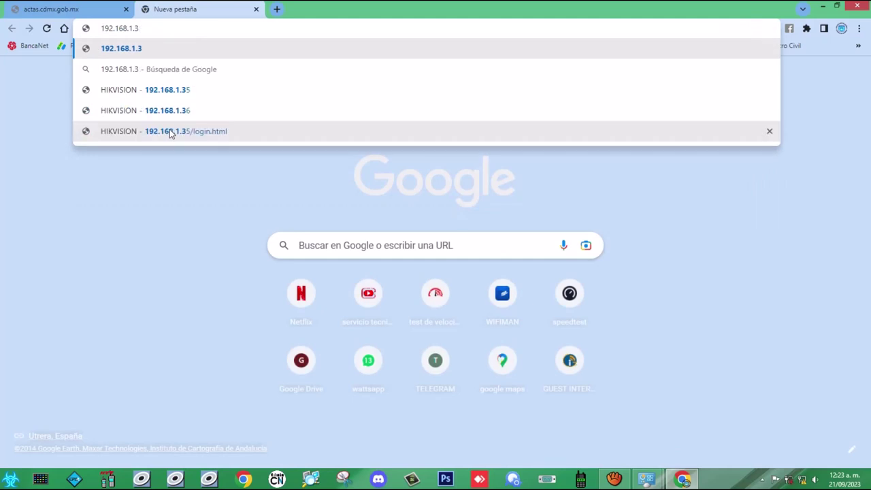
pyautogui.write('6')
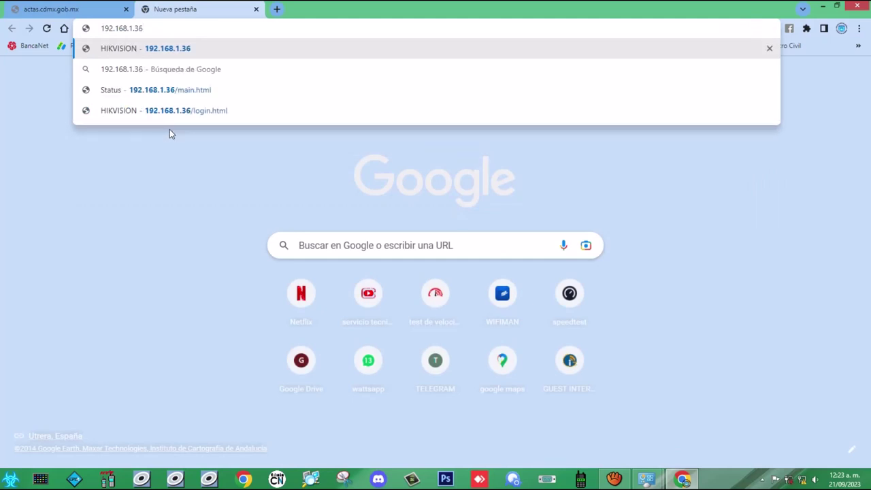
pyautogui.press('Return')
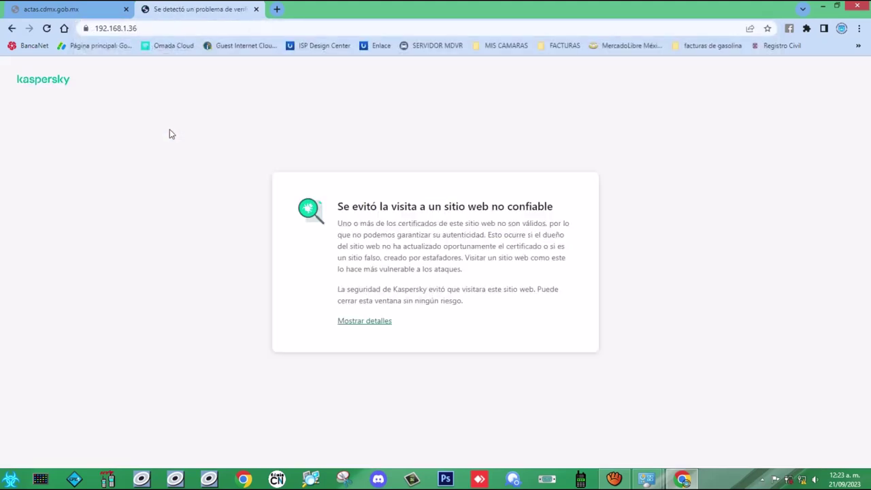
pyautogui.click(364, 321)
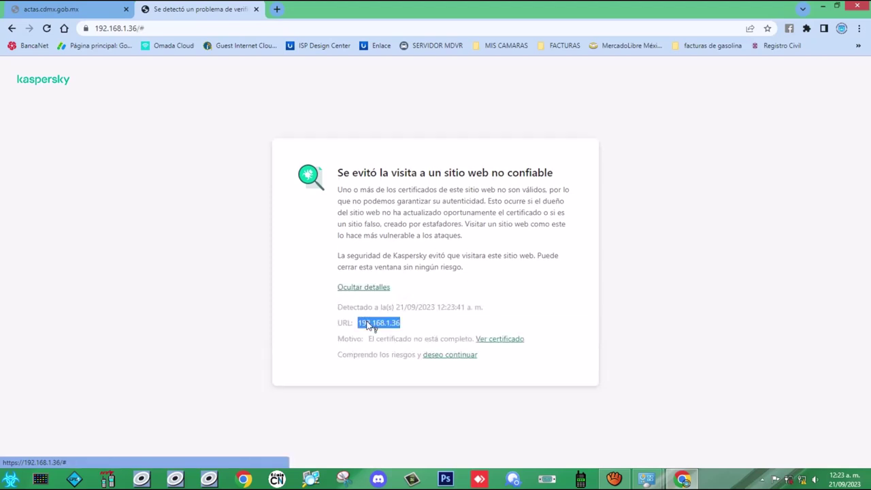
pyautogui.click(450, 355)
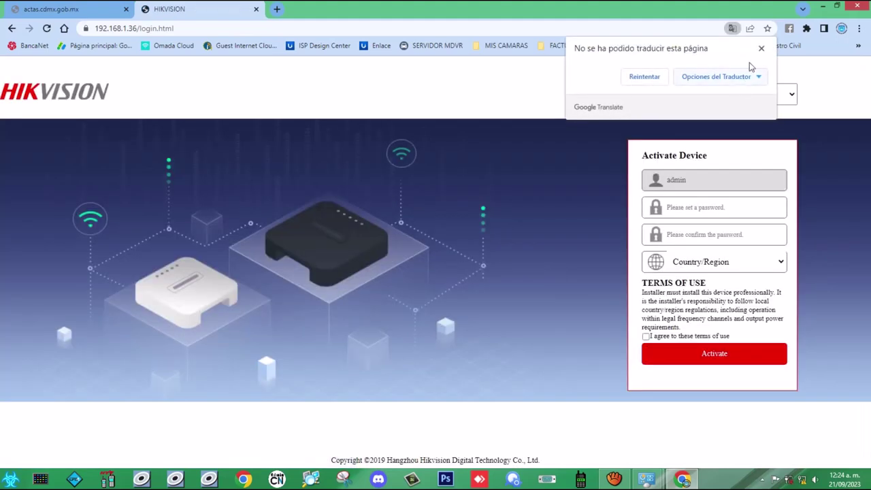
# Dismiss the translation notice and enter the new admin password and its confirmation
pyautogui.click(761, 48)
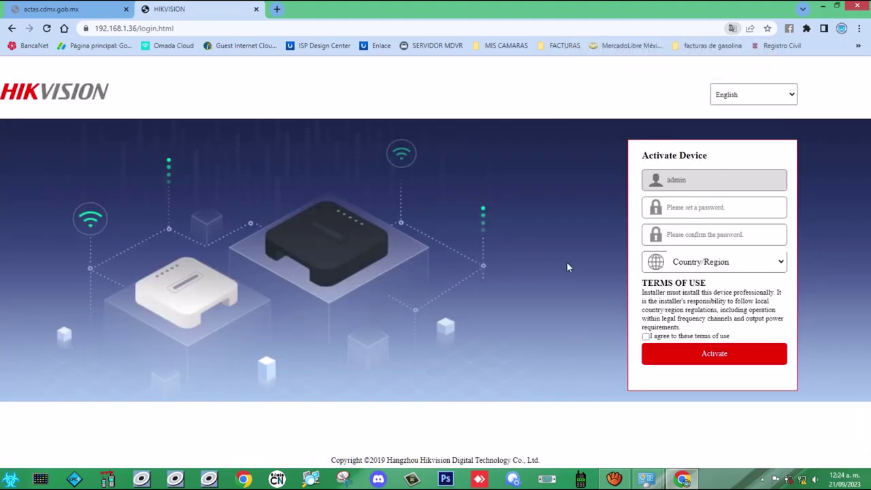
pyautogui.click(688, 207)
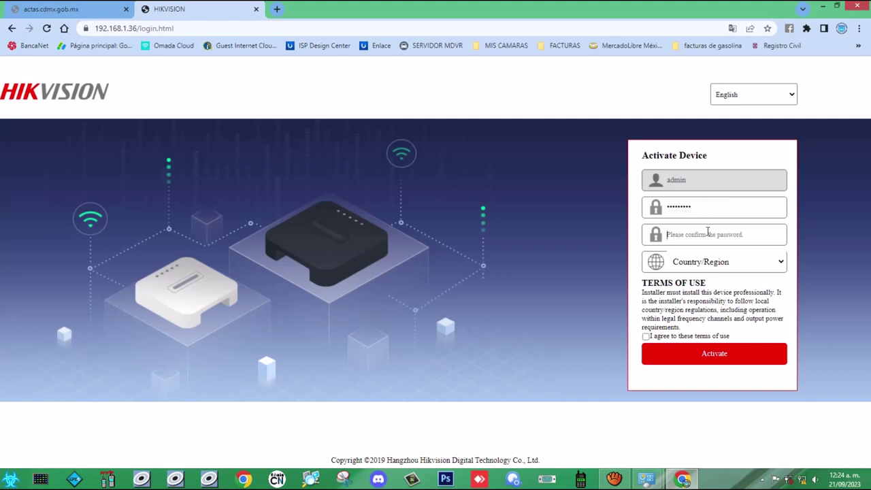
pyautogui.click(707, 231)
# Set Country/Region to Mexico, accept the terms of use, and activate the bridge
pyautogui.click(753, 265)
pyautogui.scroll(8, 707, 129)
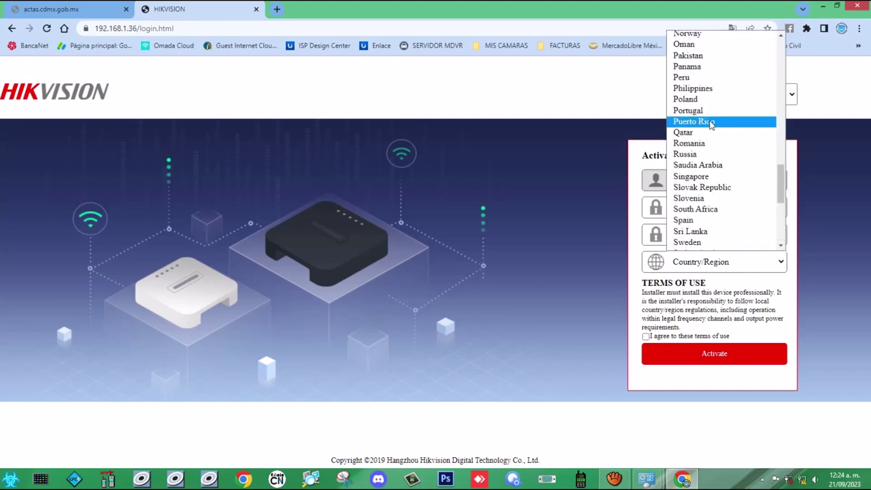
pyautogui.click(687, 55)
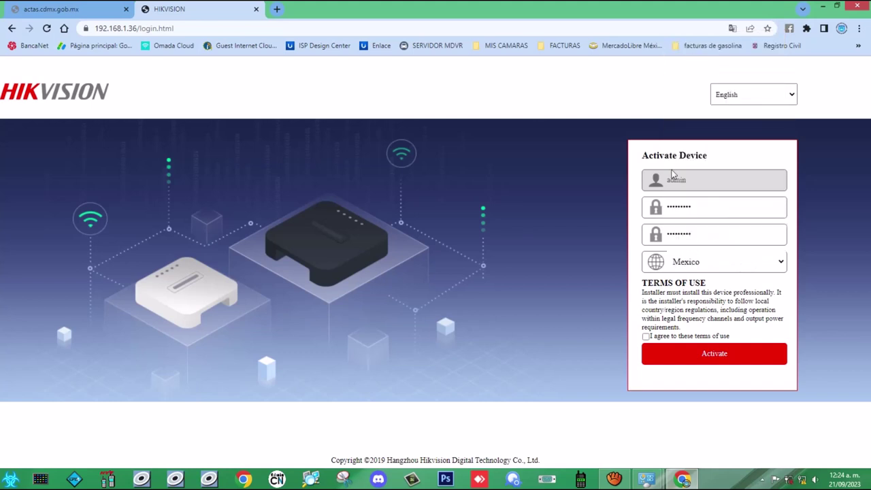
pyautogui.click(645, 336)
pyautogui.click(692, 359)
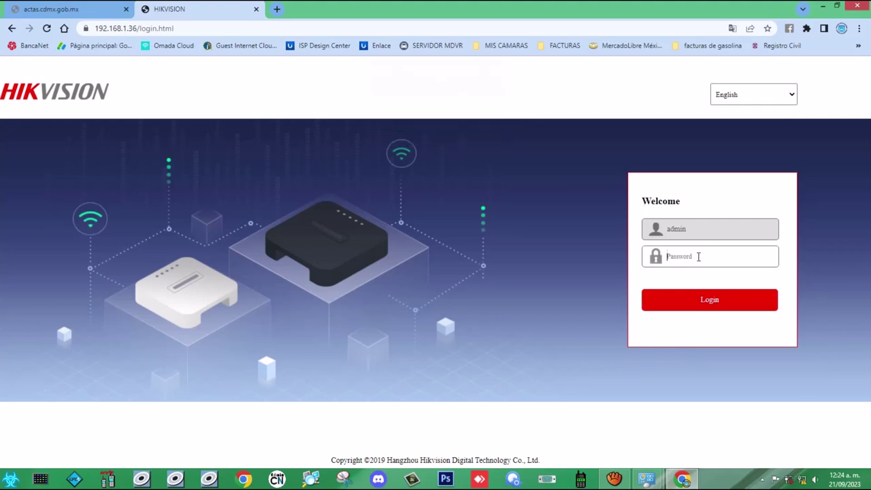
# Log in with the new password and view Peer Device: 192.168.1.35 at -18 dBm
pyautogui.write('********')
pyautogui.click(712, 302)
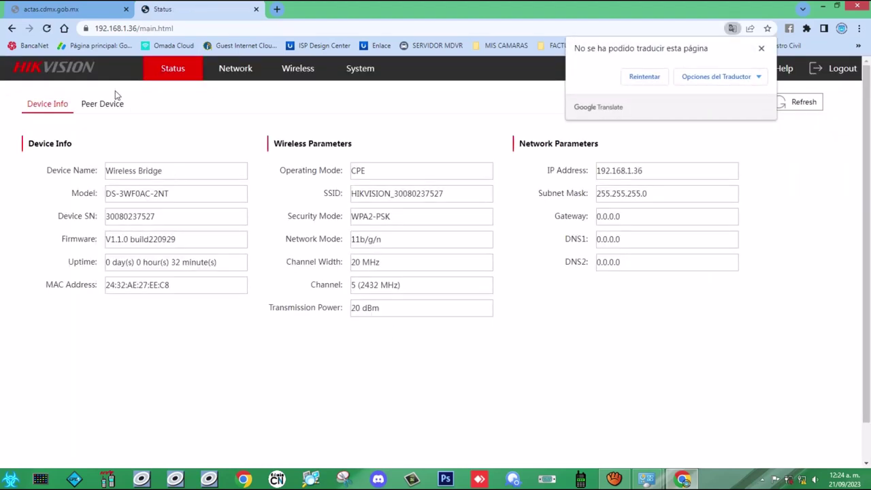
pyautogui.click(96, 104)
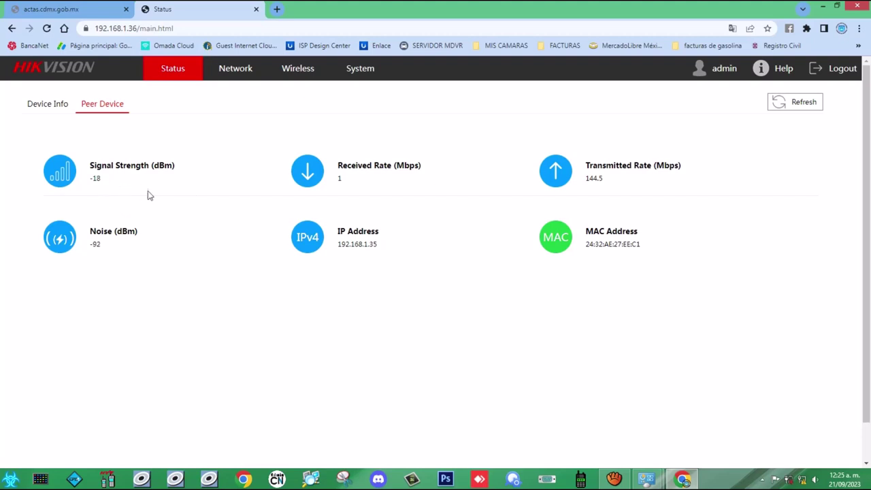
# Reload the 192.168.1.35 bridge, check its peer stats, then open the .36 Wireless settings
pyautogui.click(68, 10)
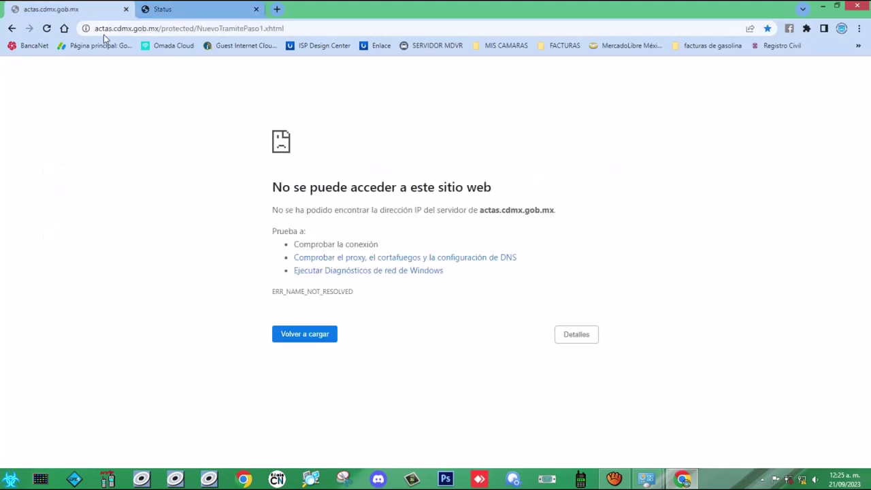
pyautogui.click(107, 31)
pyautogui.write('1')
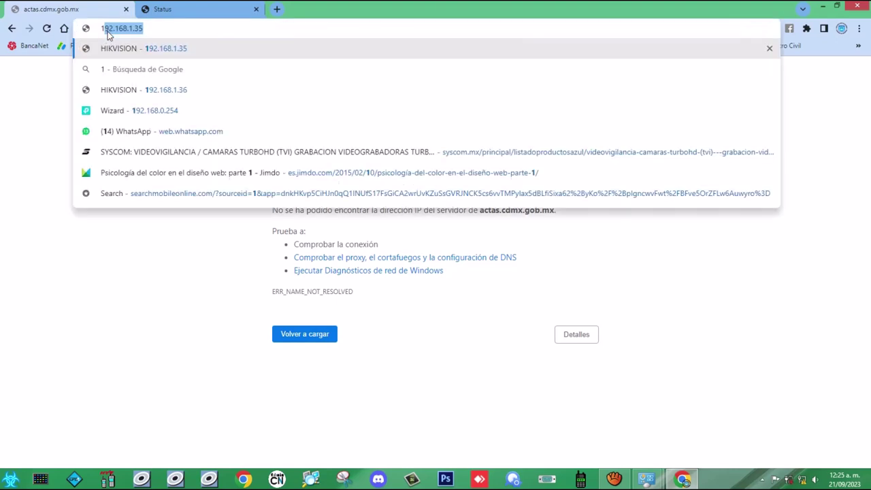
pyautogui.press('Right')
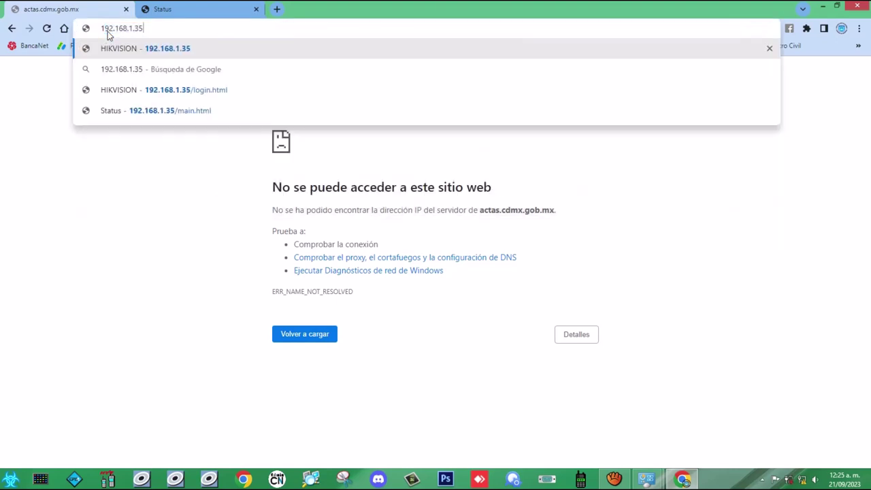
pyautogui.press('Return')
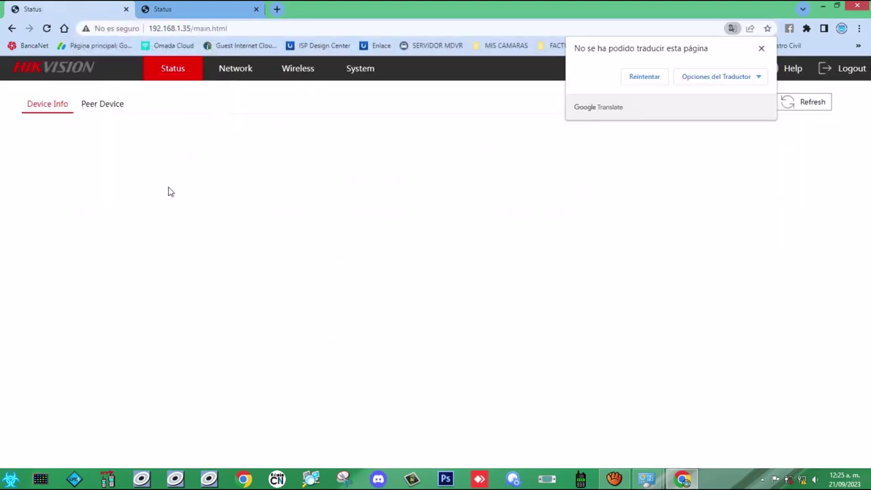
pyautogui.click(109, 104)
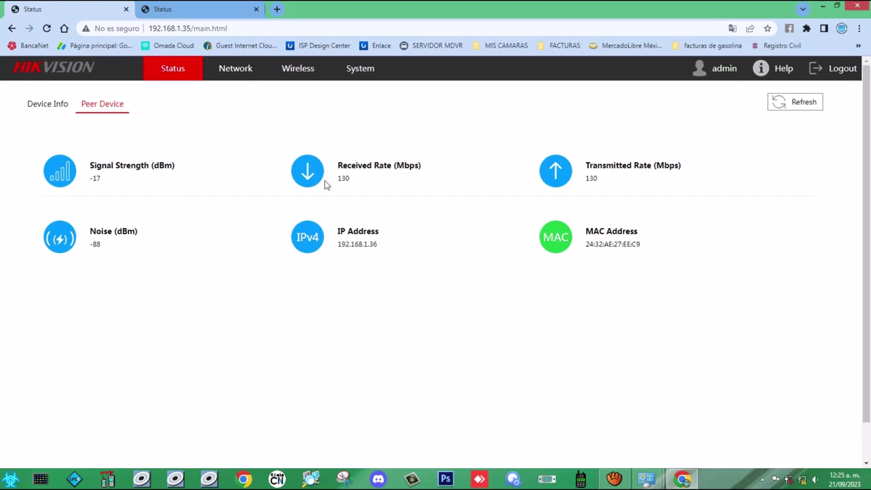
pyautogui.click(190, 9)
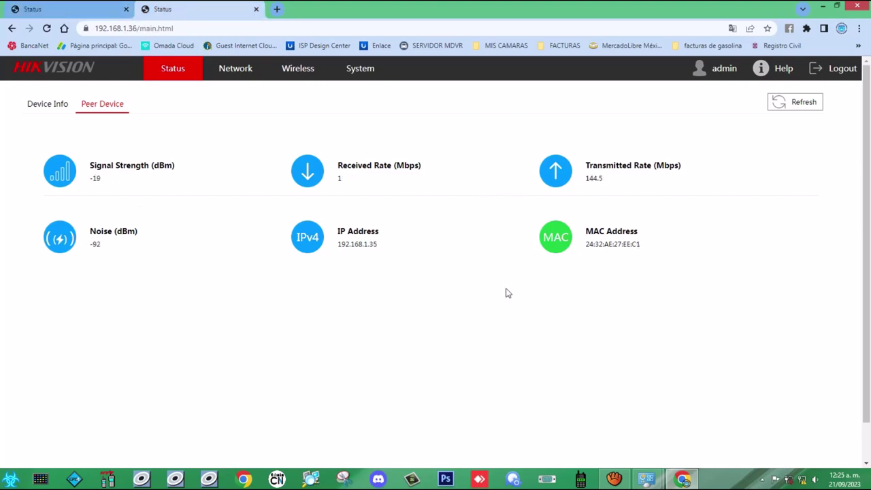
pyautogui.click(294, 77)
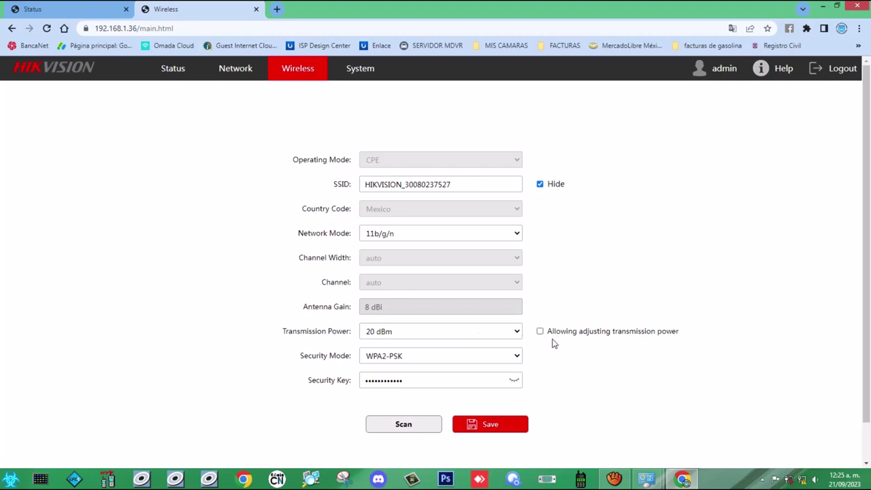
# Reveal the security key in plain text and inspect the SSID value
pyautogui.click(515, 385)
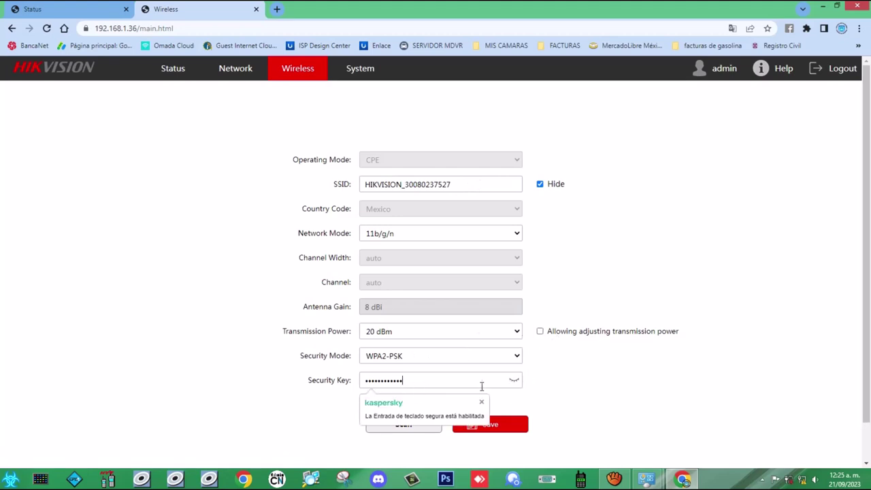
pyautogui.click(514, 382)
pyautogui.click(515, 382)
pyautogui.click(515, 382)
pyautogui.click(515, 382)
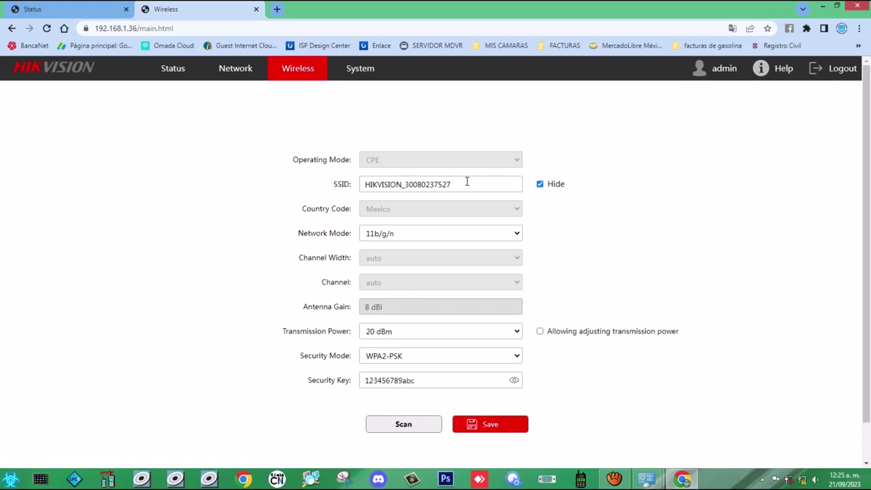
pyautogui.moveTo(457, 184); pyautogui.dragTo(436, 183)
pyautogui.doubleClick(431, 184)
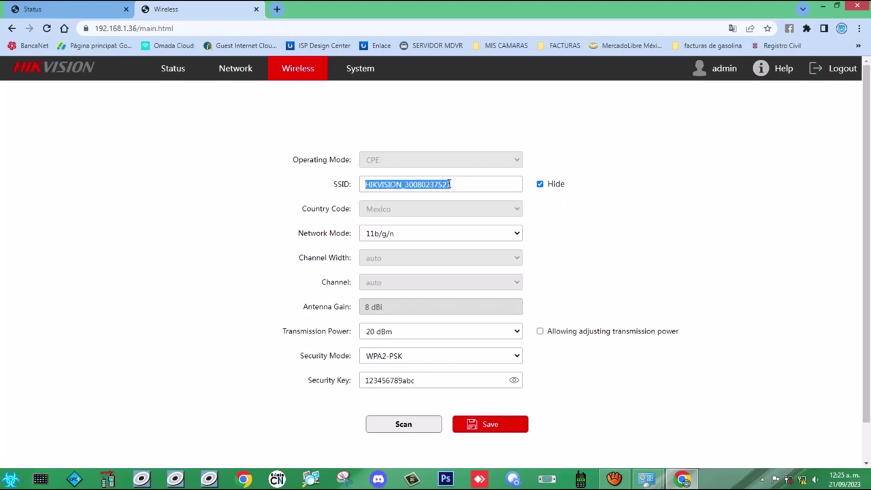
pyautogui.click(403, 115)
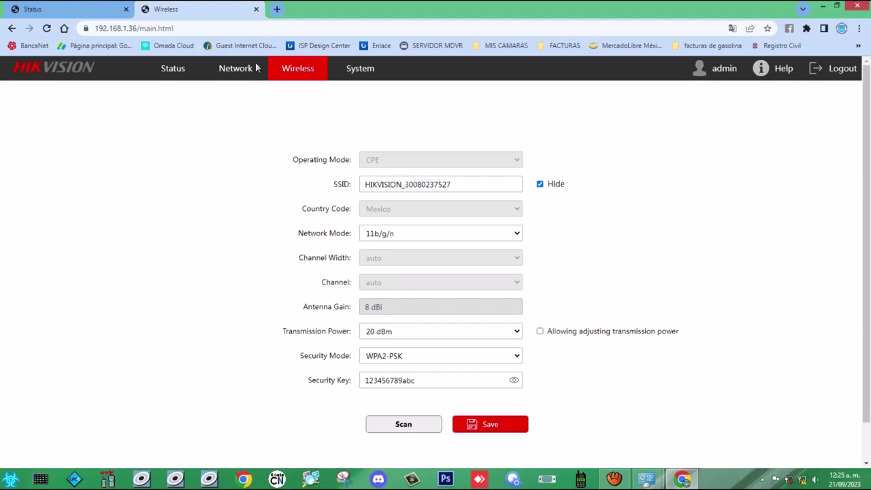
# Compare the Peer Device statistics of the .36 and .35 bridges
pyautogui.click(177, 72)
pyautogui.click(92, 106)
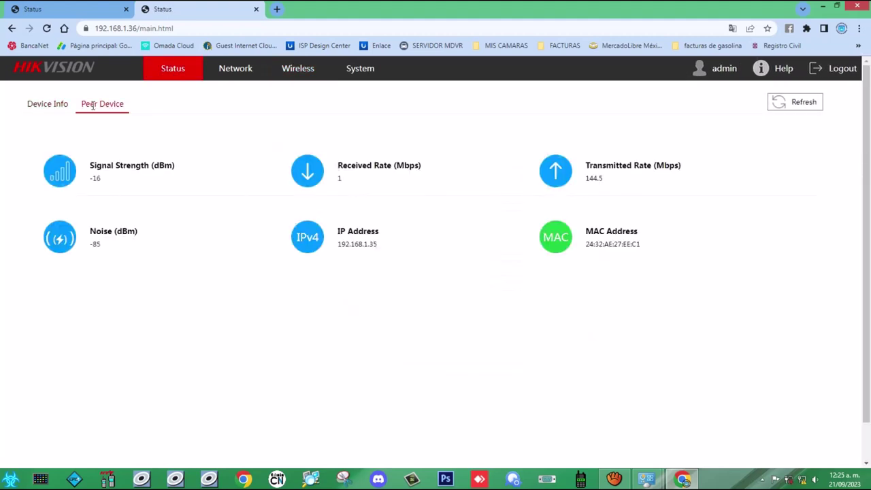
pyautogui.click(81, 9)
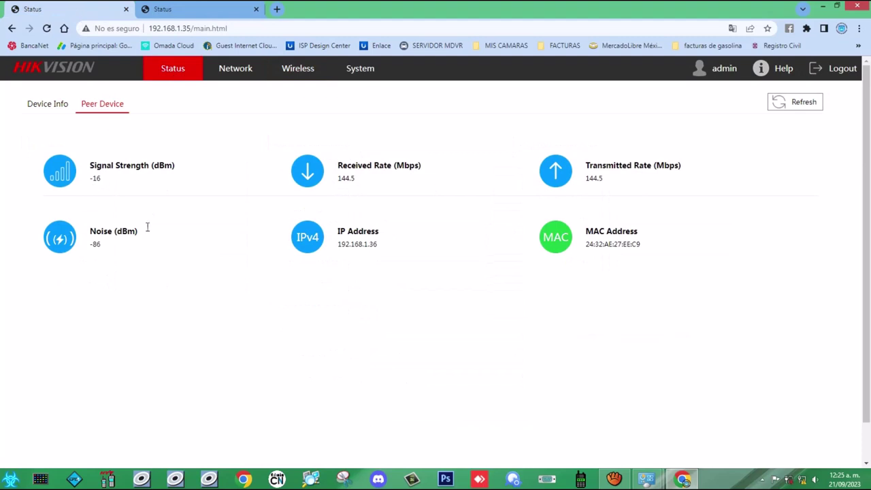
pyautogui.click(47, 106)
pyautogui.click(113, 108)
pyautogui.click(170, 10)
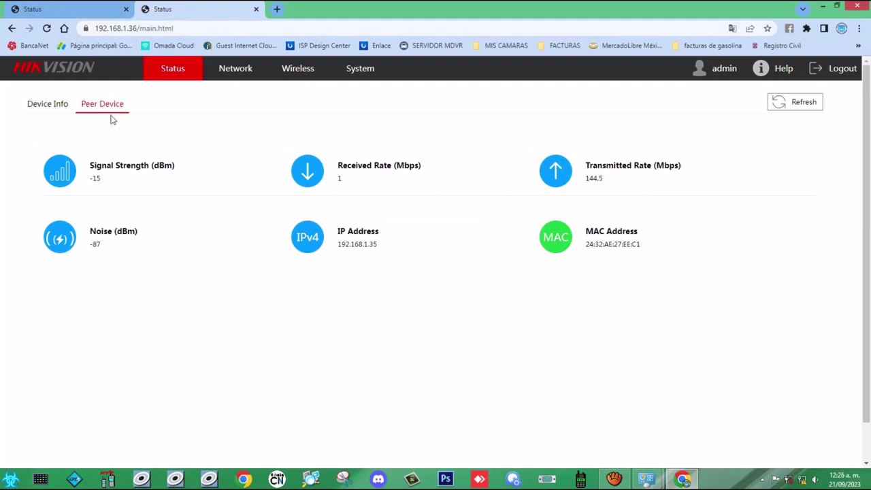
# Enable 'Allowing adjusting transmission power', save, and return to Peer Device status
pyautogui.click(303, 72)
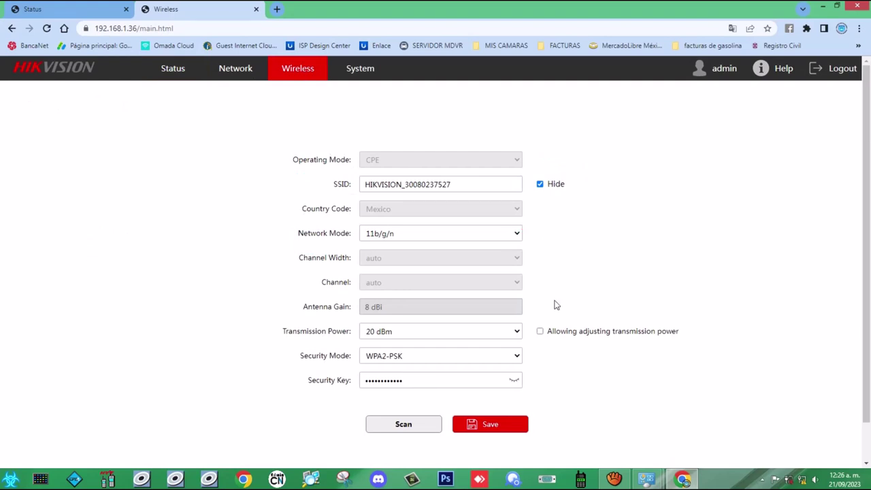
pyautogui.click(540, 331)
pyautogui.scroll(-1, 577, 383)
pyautogui.click(508, 409)
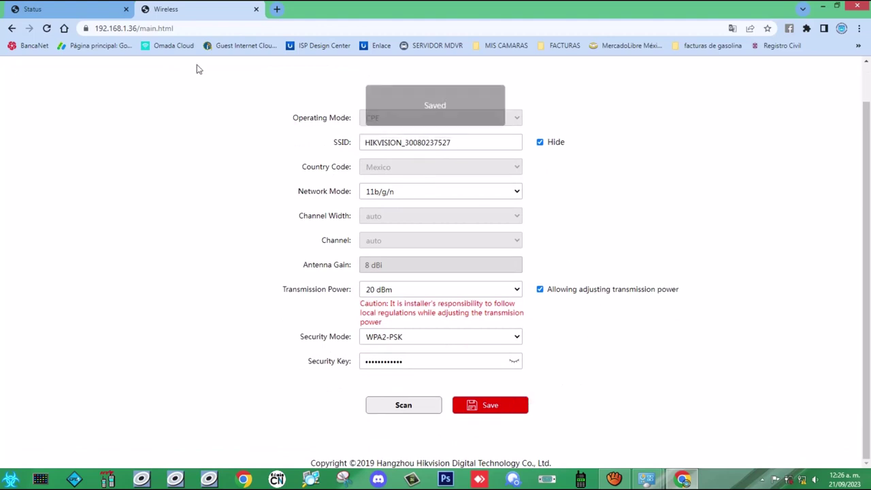
pyautogui.scroll(1, 190, 132)
pyautogui.click(178, 76)
pyautogui.click(115, 110)
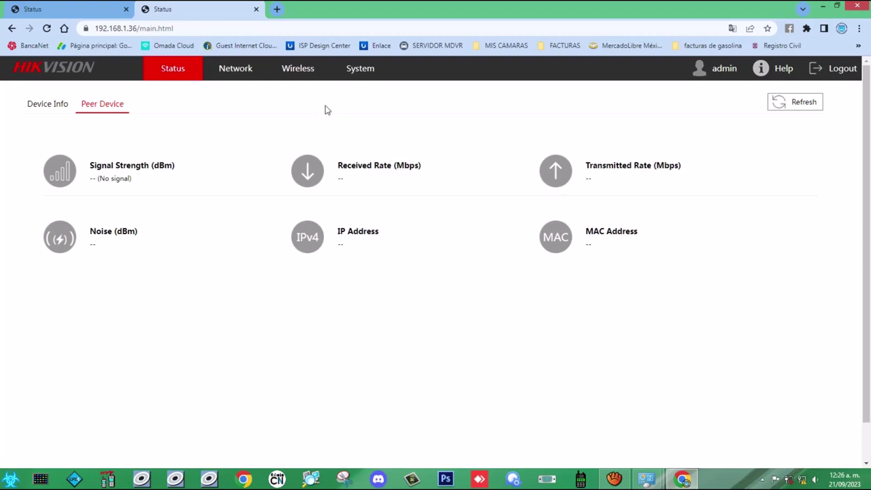
# Recheck the Wireless settings, then view Peer Device showing -19 dBm at 130 Mbps
pyautogui.click(296, 77)
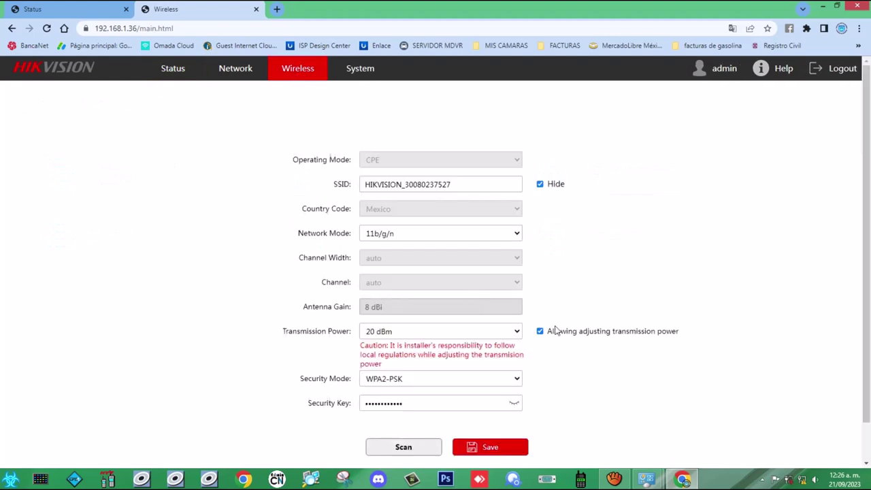
pyautogui.click(105, 103)
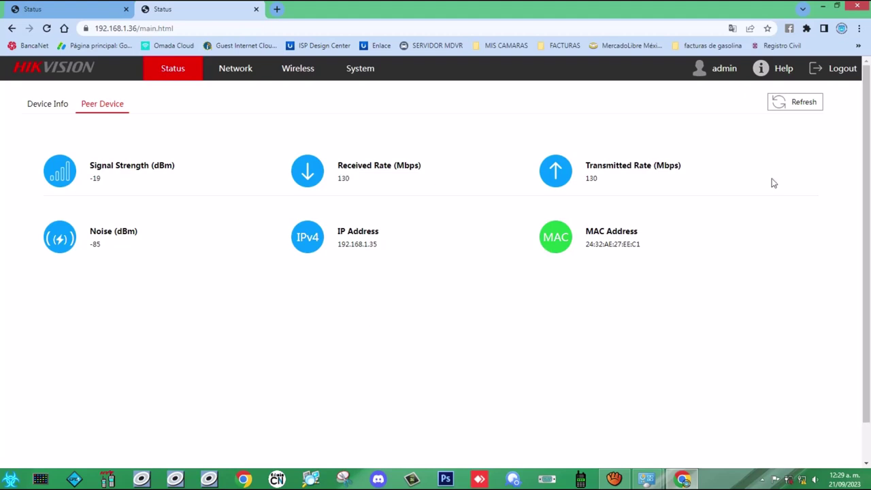
# Minimize Chrome and launch SADP Tool with admin rights, listing five online devices
pyautogui.click(821, 6)
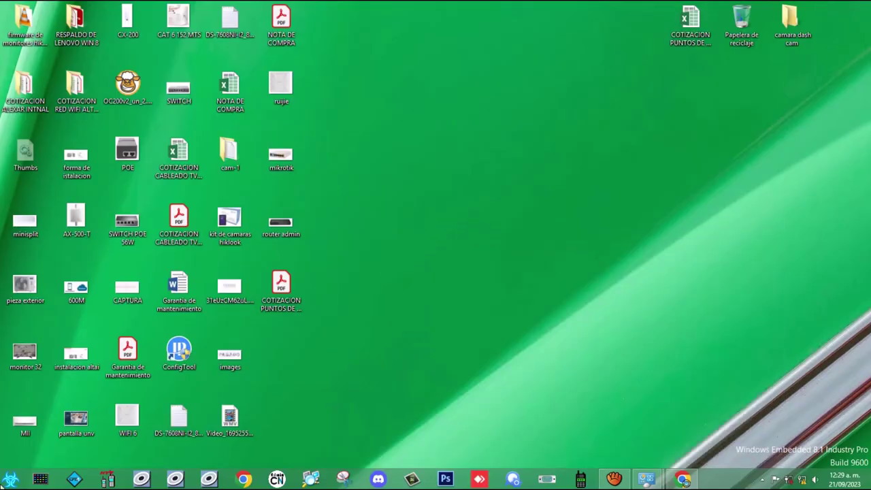
pyautogui.click(512, 480)
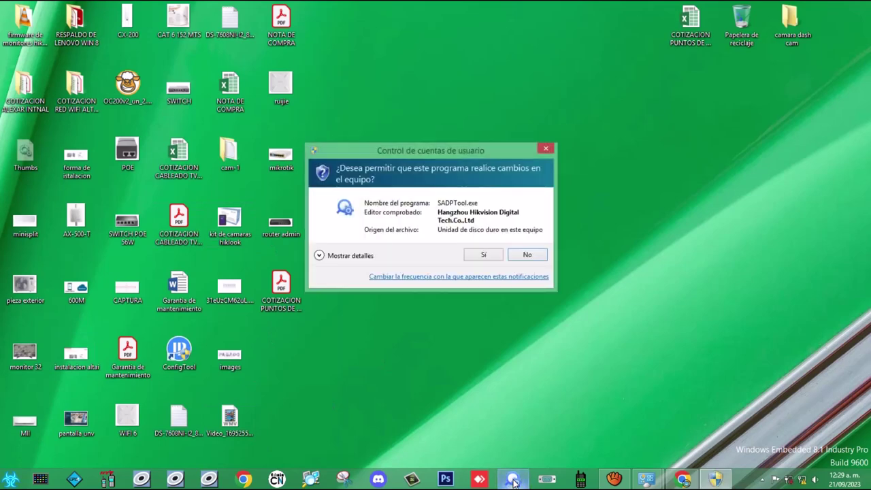
pyautogui.click(480, 257)
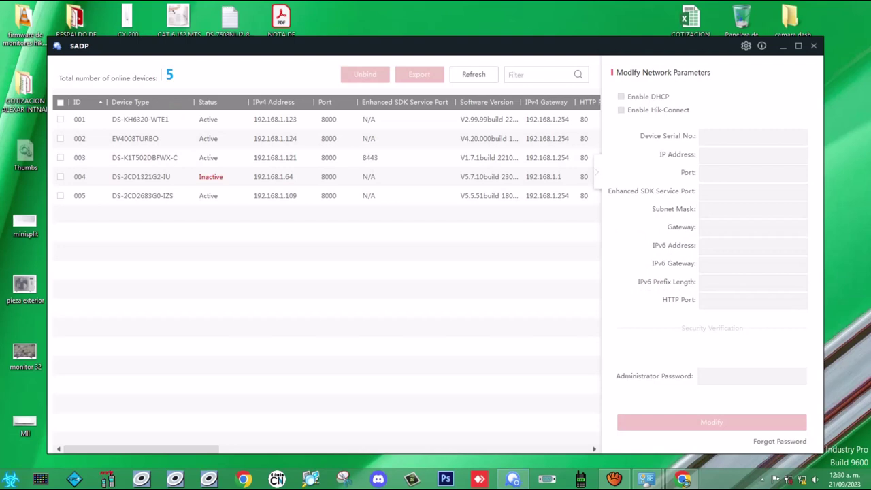
# Tick the inactive DS-2CD1321G2-IU at 192.168.1.64 and focus its New Password field
pyautogui.click(272, 176)
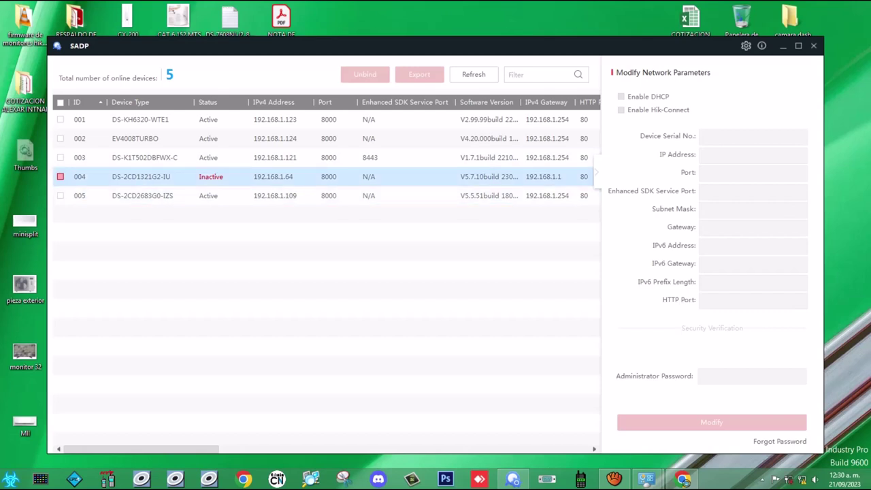
pyautogui.click(151, 121)
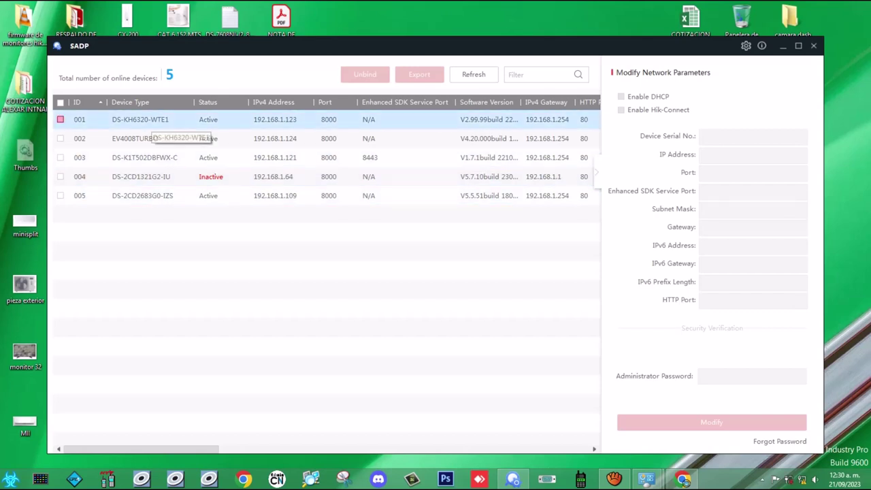
pyautogui.press('Down')
pyautogui.press('Down')
pyautogui.press('Down')
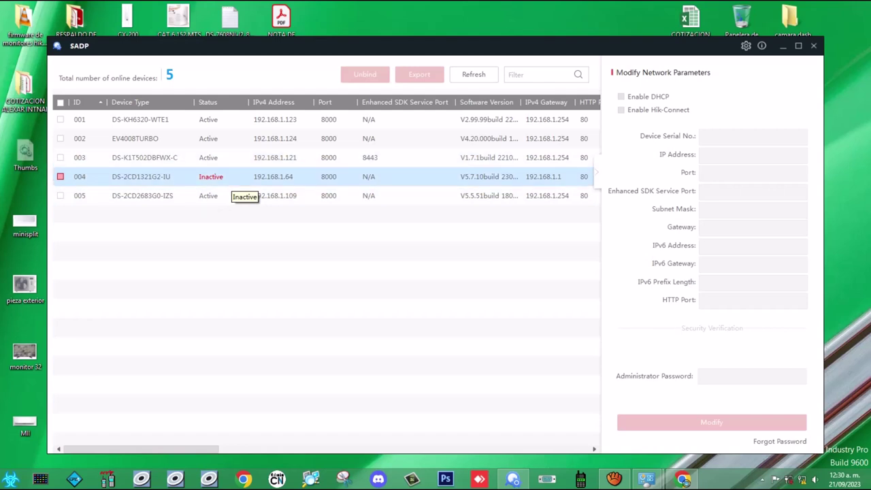
pyautogui.press('space')
pyautogui.click(748, 277)
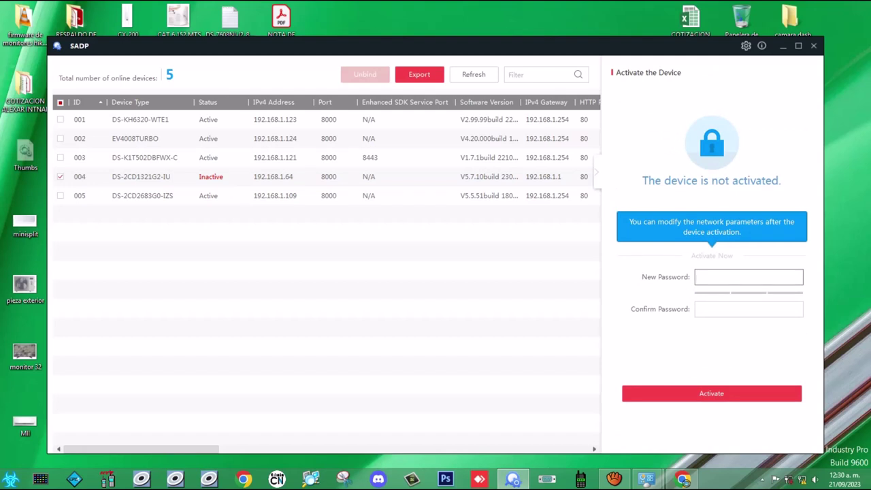
# Enter and confirm a strong new password for the DS-2CD1321G2-IU, then submit activation
pyautogui.write('•••••••••')
pyautogui.press('Tab')
pyautogui.write('••••••')
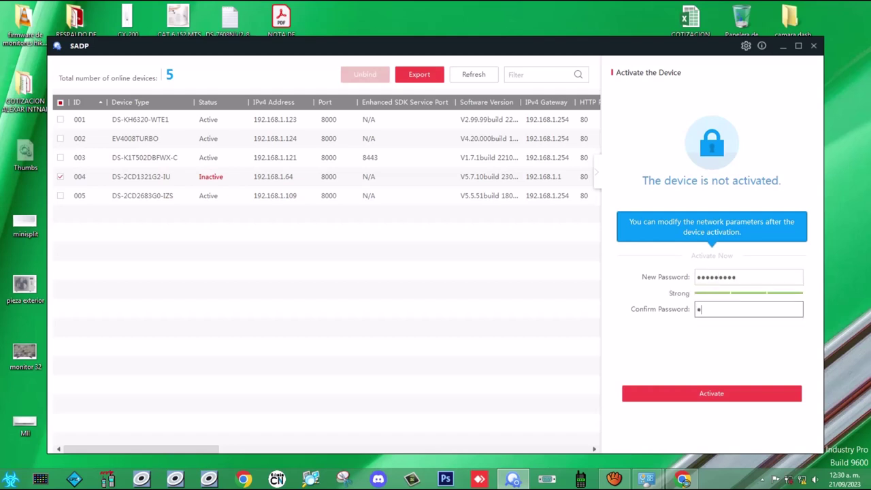
pyautogui.write('•••')
pyautogui.press('Tab')
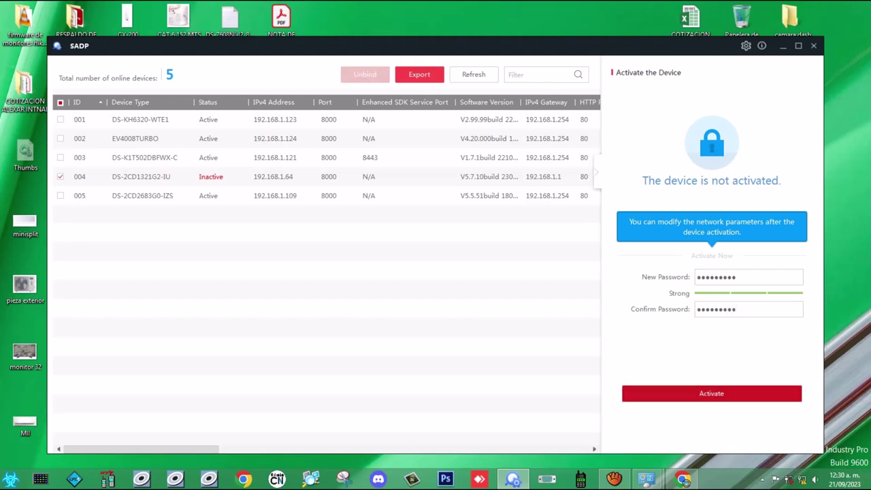
pyautogui.press('Return')
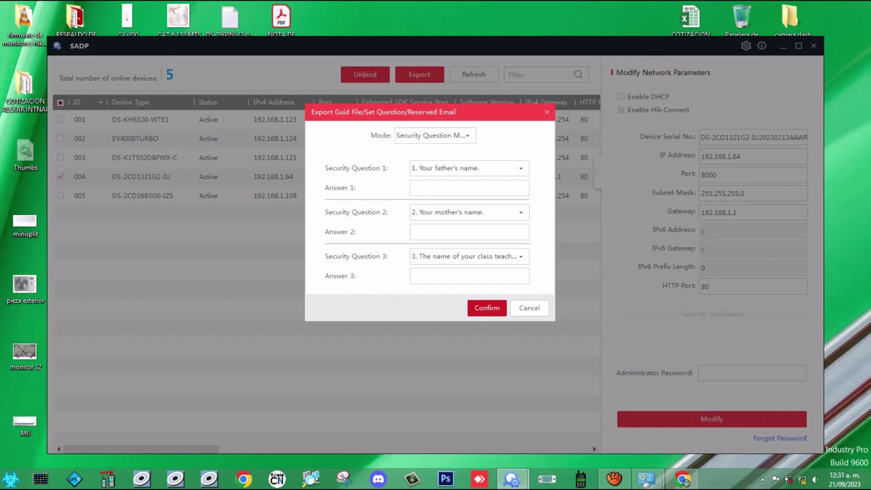
# Enter answers to all three security questions and register a reserved recovery e-mail address
pyautogui.click(469, 188)
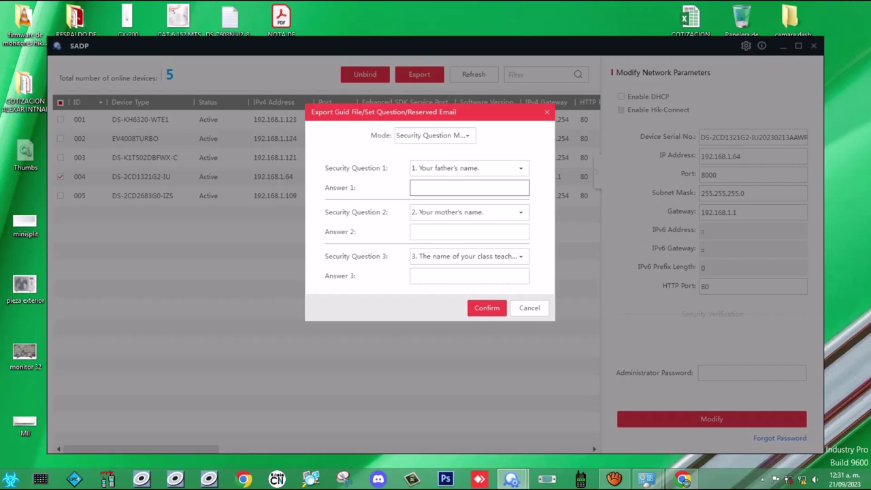
pyautogui.press('Tab')
pyautogui.press('Tab')
pyautogui.press('Return')
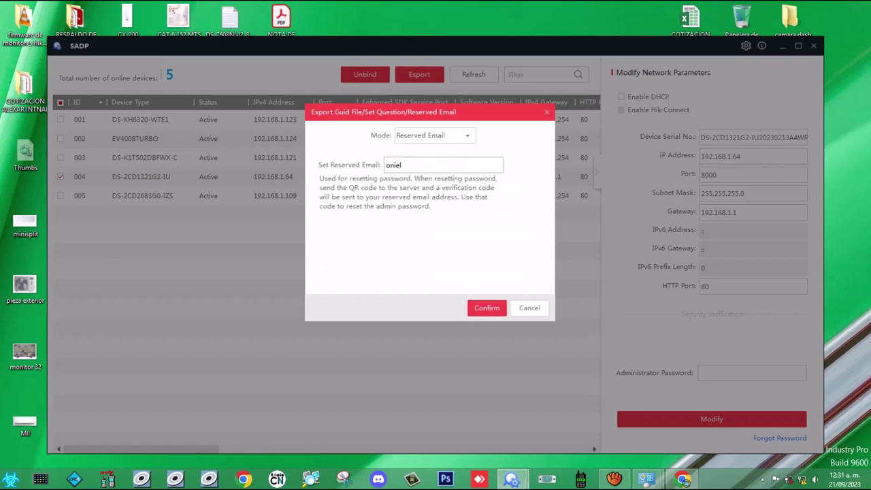
pyautogui.press('Return')
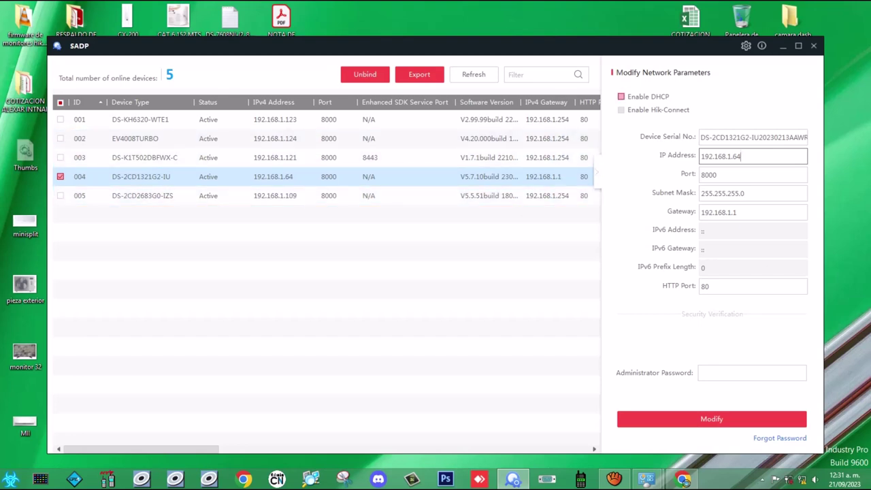
# Enable DHCP and confirm with the admin password so the camera takes 192.168.1.166, then open its web page
pyautogui.click(621, 96)
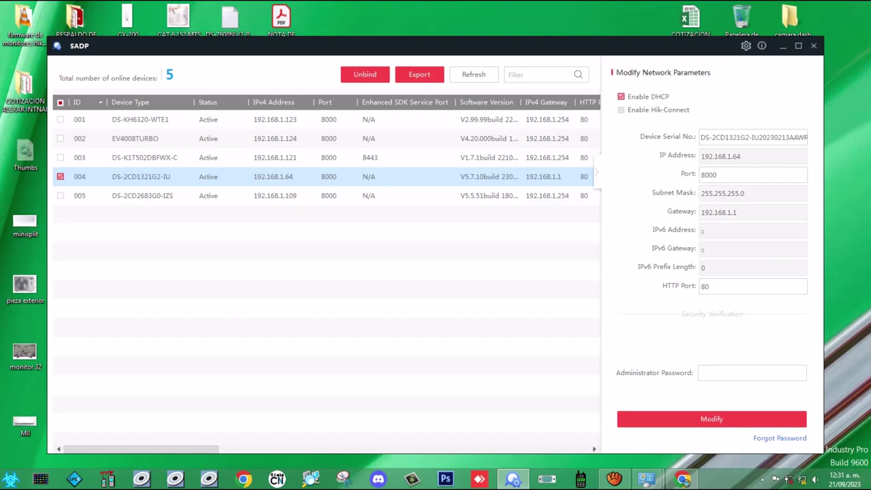
pyautogui.click(751, 372)
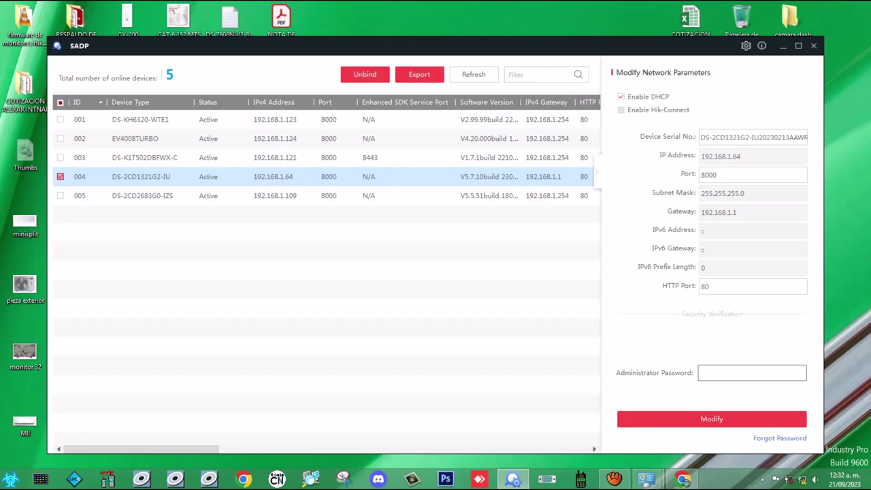
pyautogui.write('•••••••••')
pyautogui.press('Return')
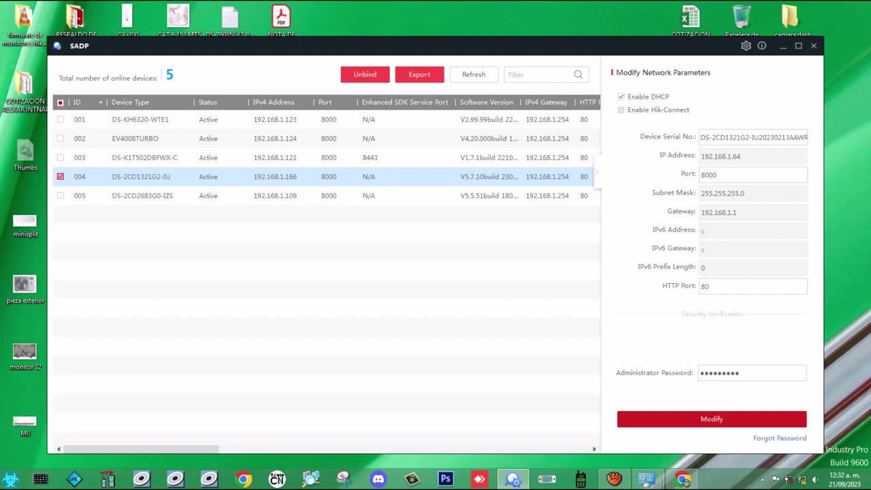
pyautogui.doubleClick(276, 178)
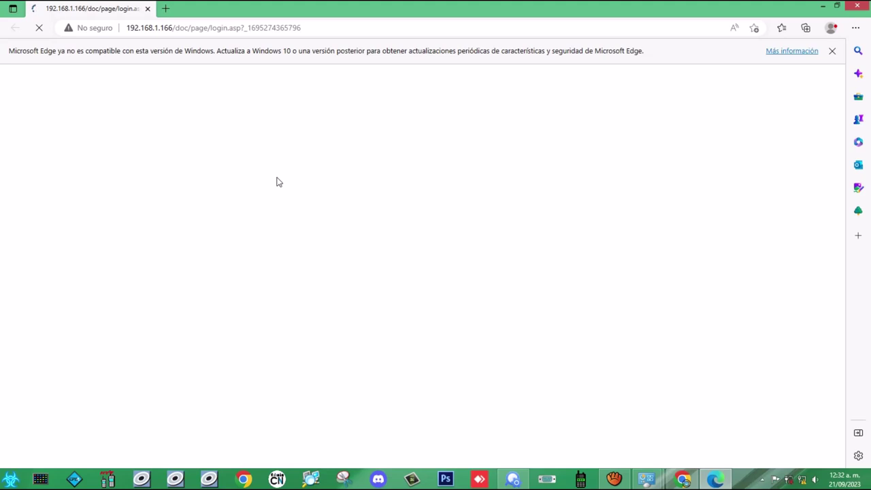
# Dismiss the Edge compatibility notice and log in as user admin with the administrator password
pyautogui.click(831, 52)
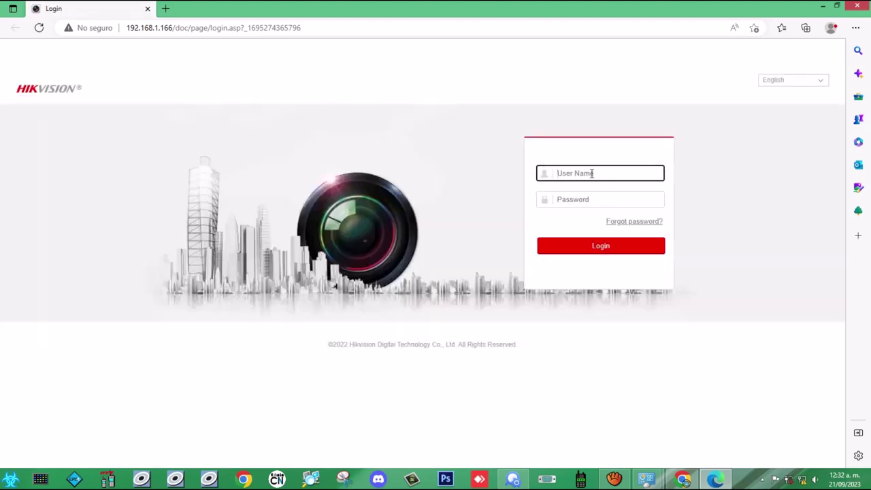
pyautogui.write('admin')
pyautogui.press('Tab')
pyautogui.write('•••••••••')
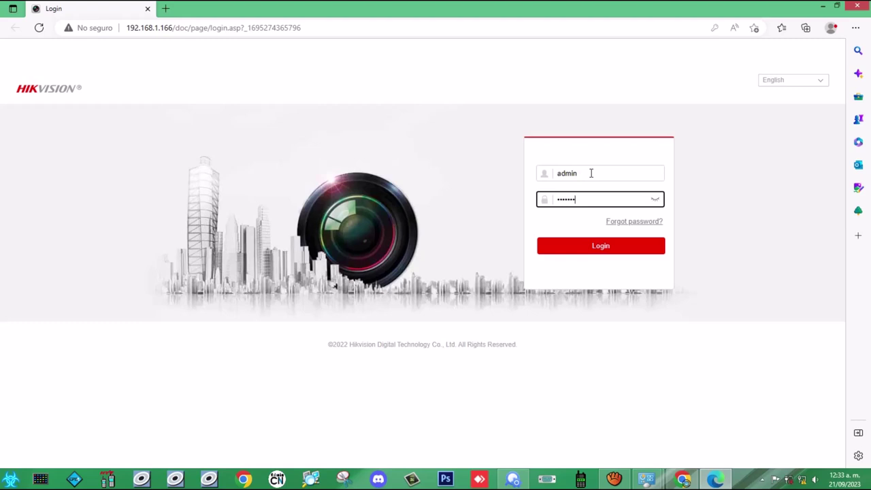
pyautogui.click(601, 252)
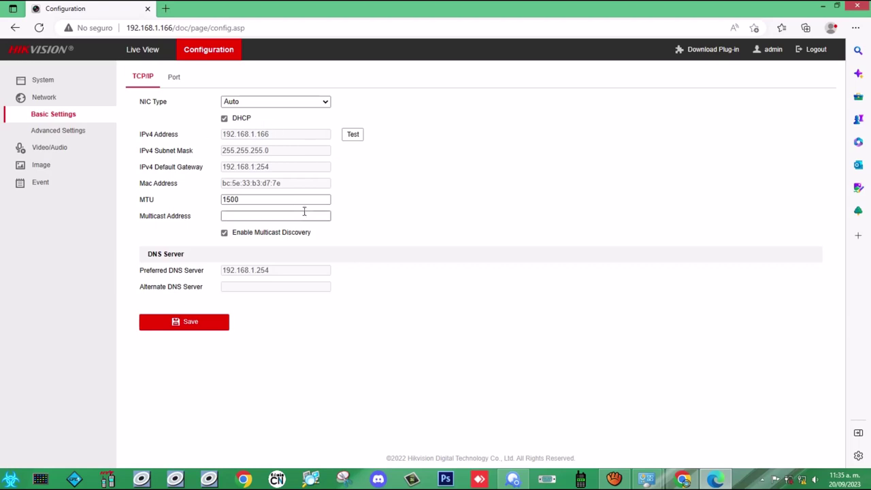
# Raise the audio Input Volume from 75 to 100, keep the encoding unchanged, and save
pyautogui.click(61, 133)
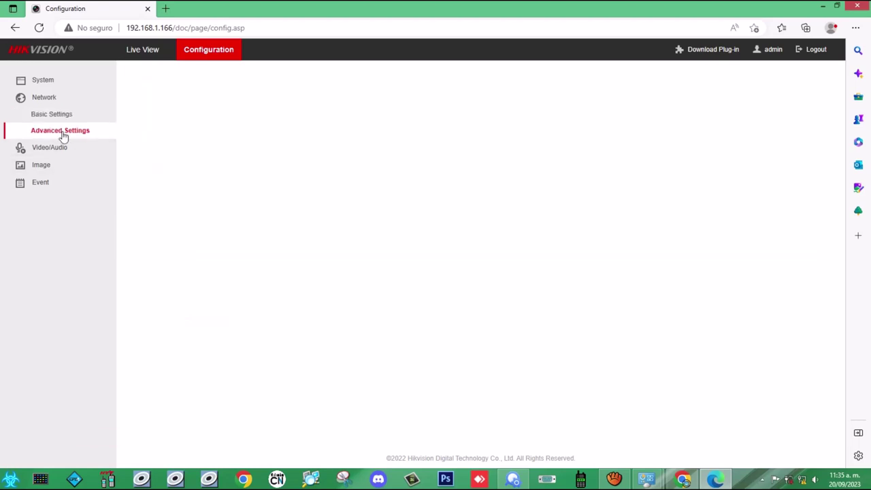
pyautogui.click(51, 148)
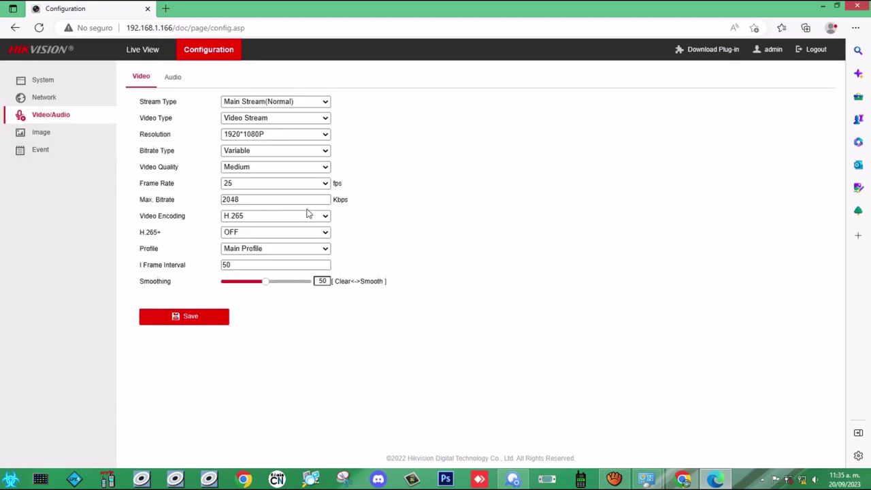
pyautogui.click(173, 78)
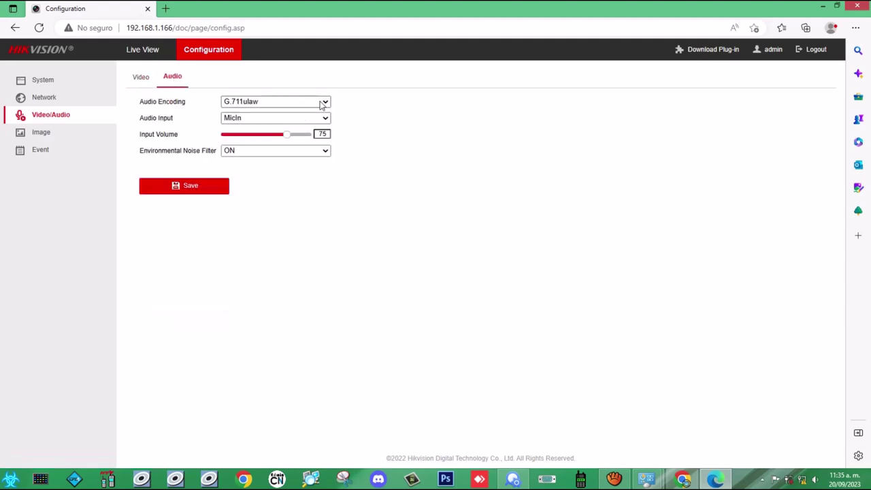
pyautogui.click(322, 103)
pyautogui.click(368, 134)
pyautogui.moveTo(286, 135); pyautogui.dragTo(317, 138)
pyautogui.click(217, 192)
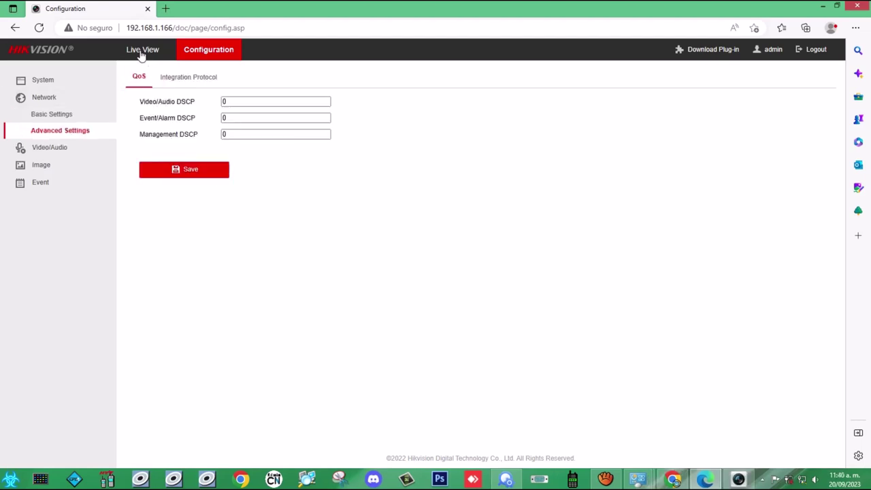
pyautogui.click(141, 52)
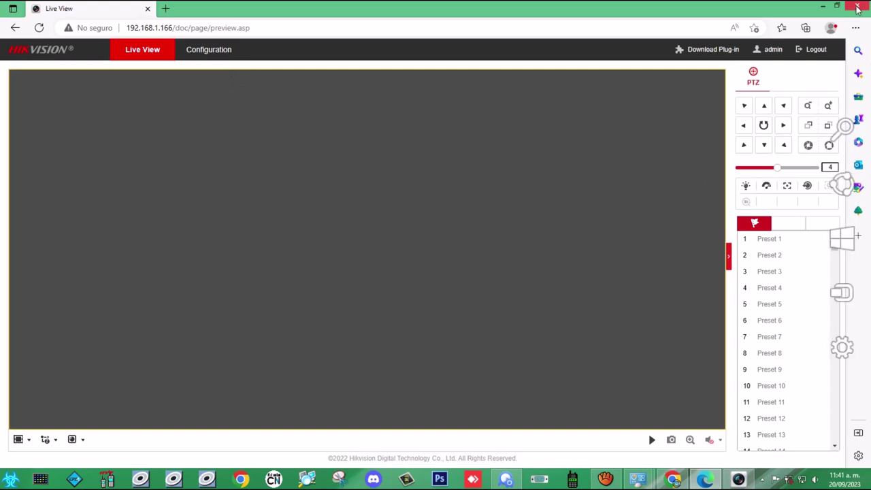
# Close the browser window showing the camera's live view
pyautogui.click(857, 7)
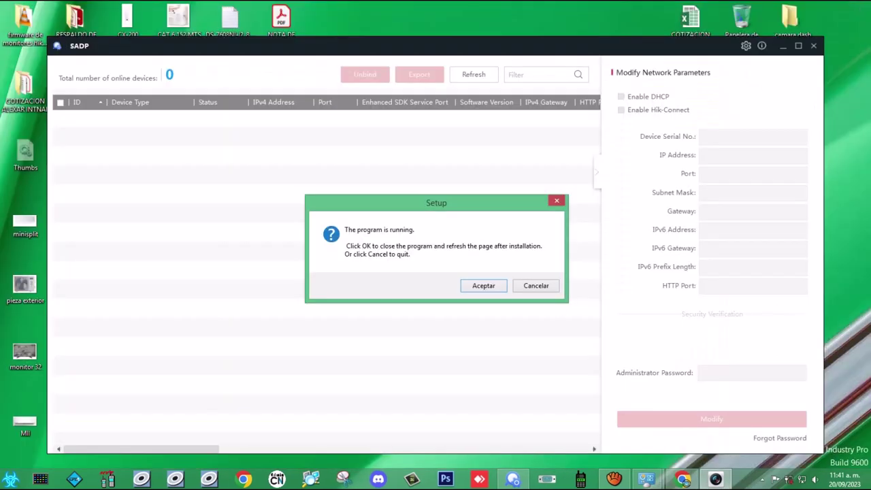
# Dismiss the Setup prompt and exit SADP Tool, confirming the exit
pyautogui.click(557, 200)
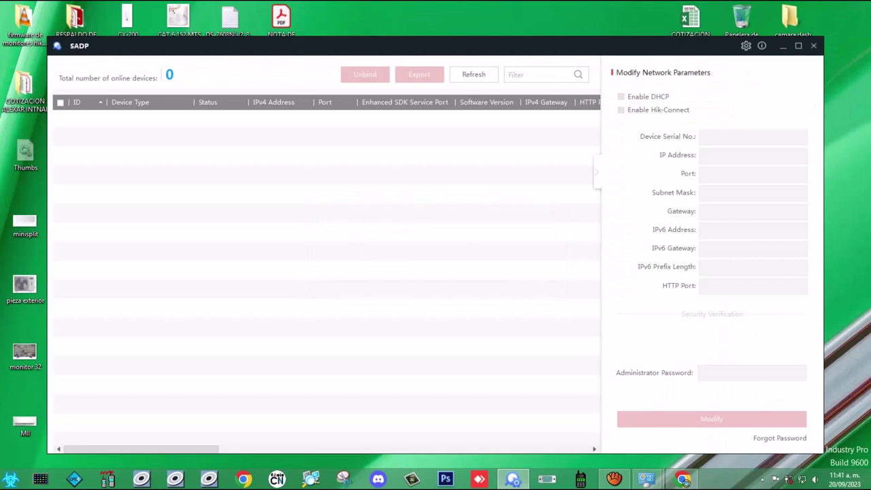
pyautogui.click(814, 45)
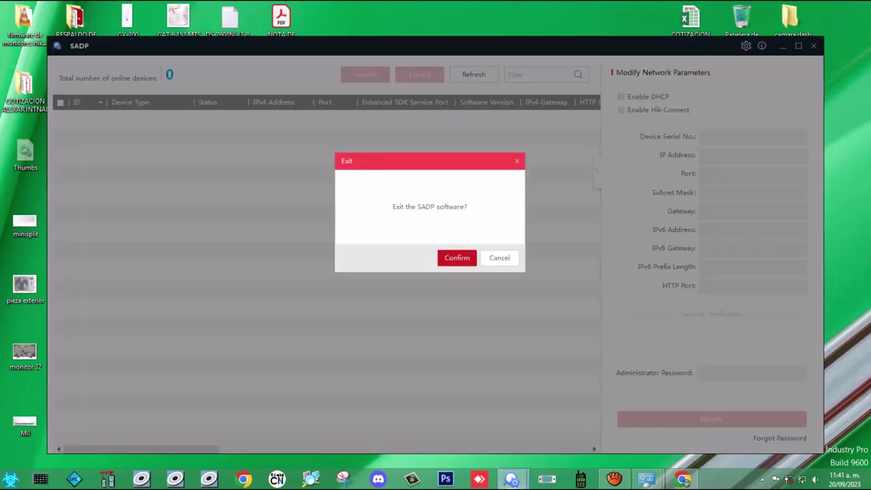
pyautogui.click(455, 255)
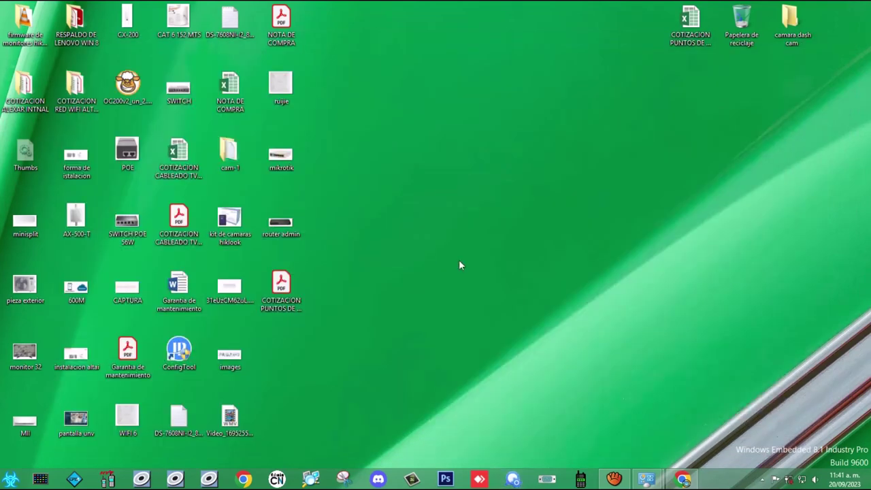